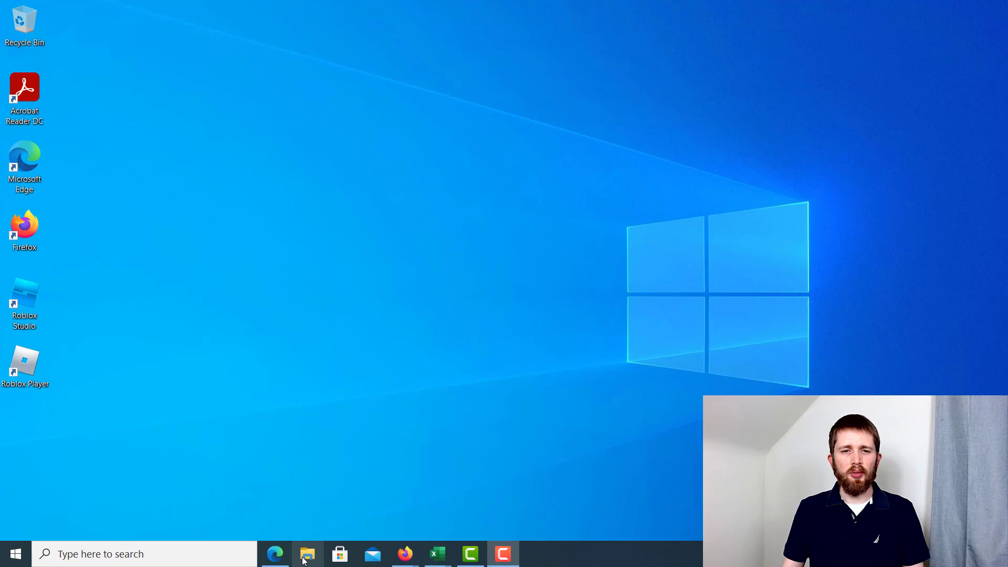
# Go to Create to see the My Creations experiences list
pyautogui.click(282, 559)
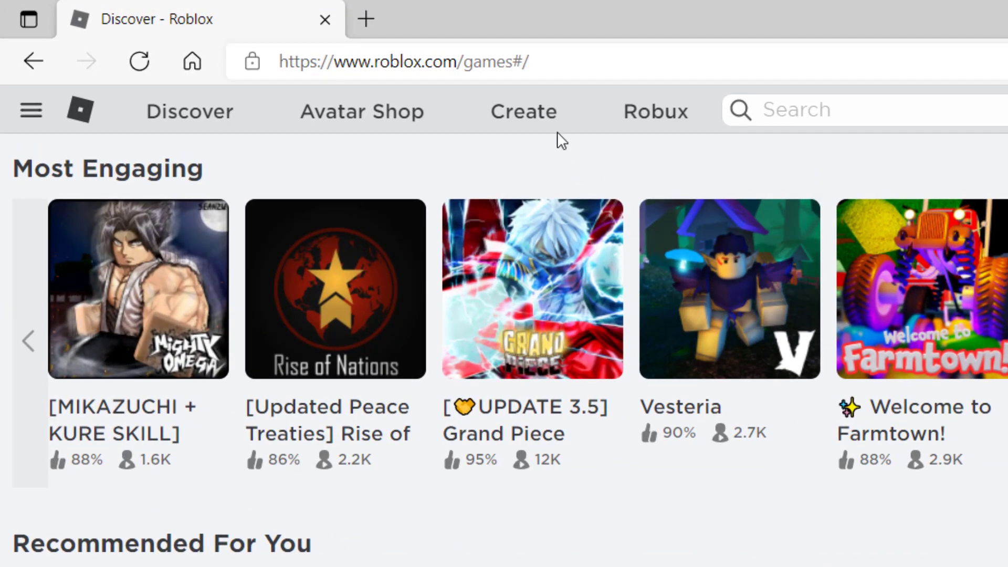
pyautogui.click(541, 114)
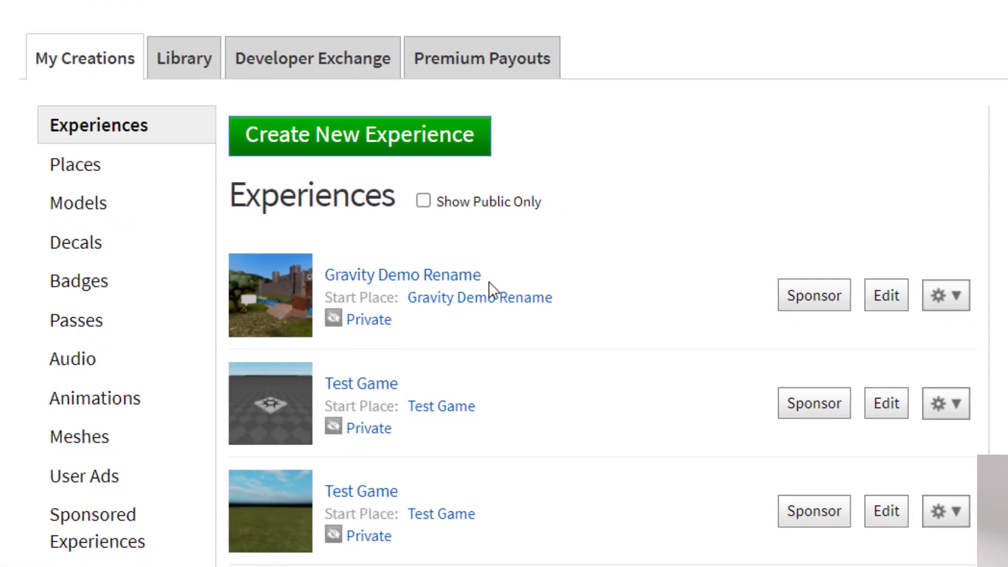
# Open Configure Start Place for Gravity Demo Rename from its gear menu
pyautogui.scroll(-3, 635, 273)
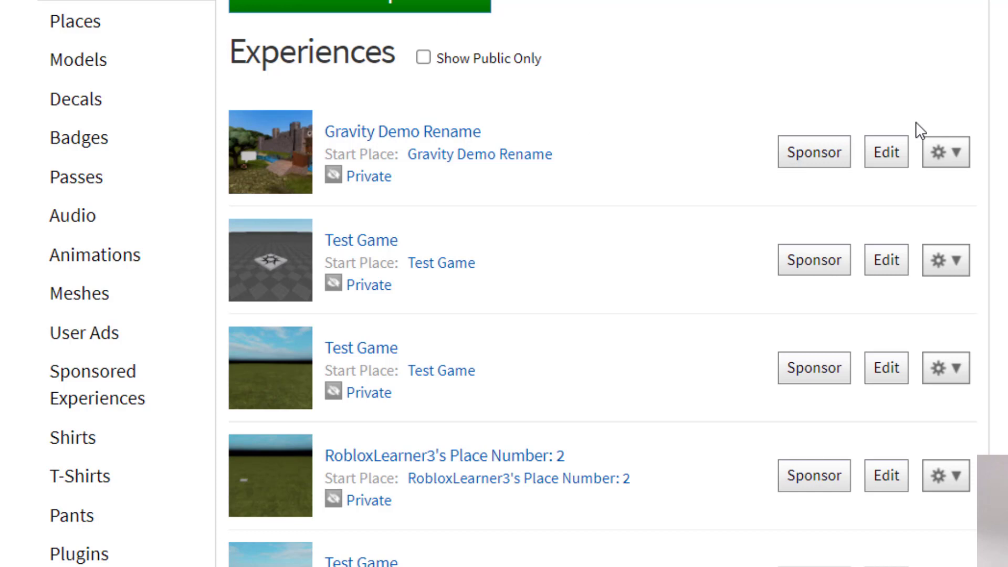
pyautogui.click(960, 161)
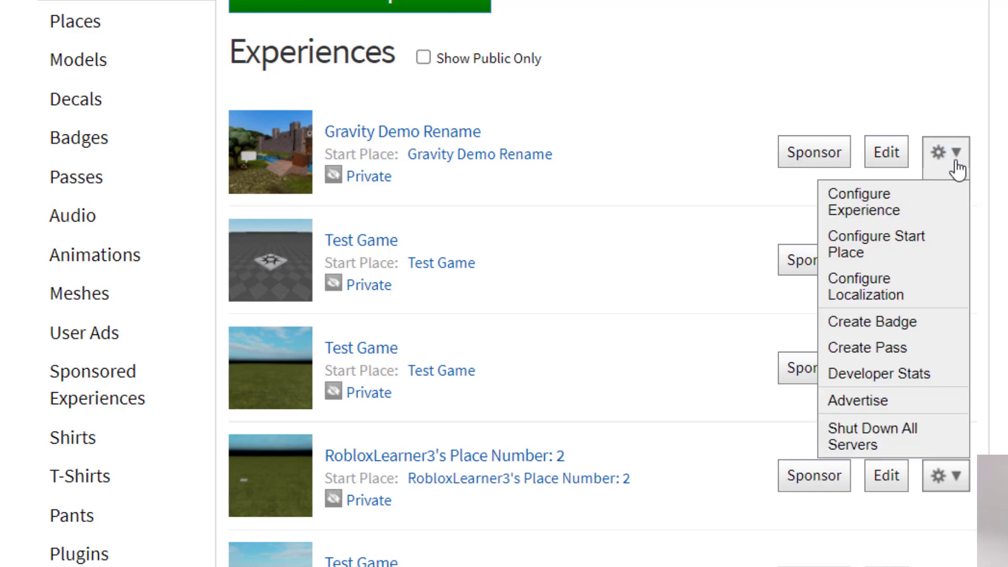
pyautogui.click(912, 254)
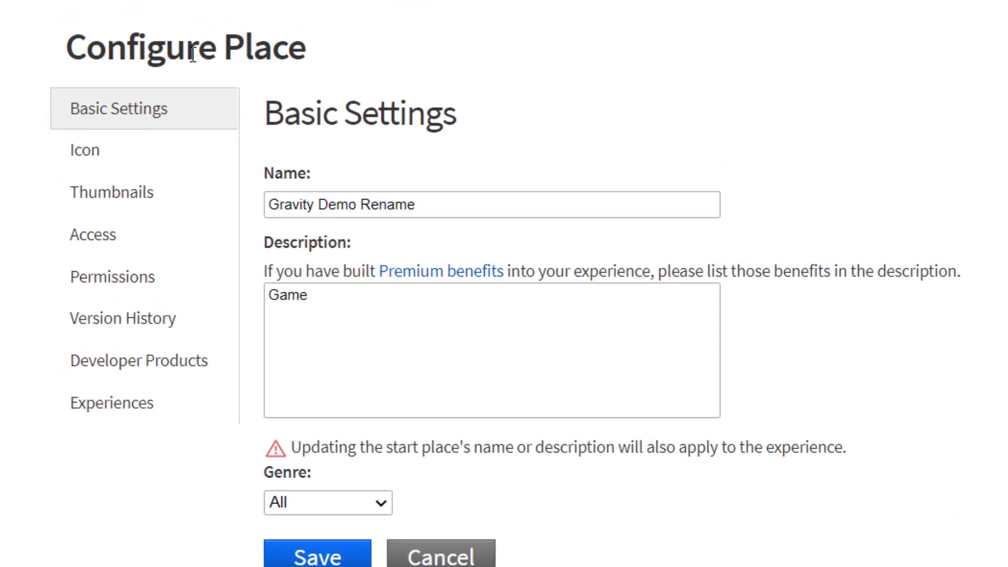
# In the Icon settings, pick Roblox Icon.jpg from Downloads as the image file
pyautogui.click(104, 152)
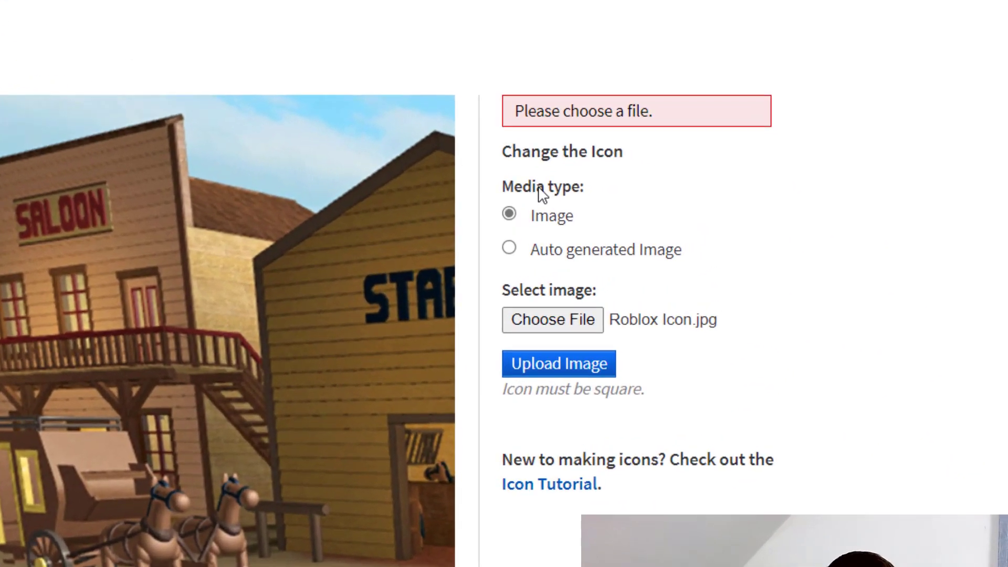
pyautogui.click(555, 322)
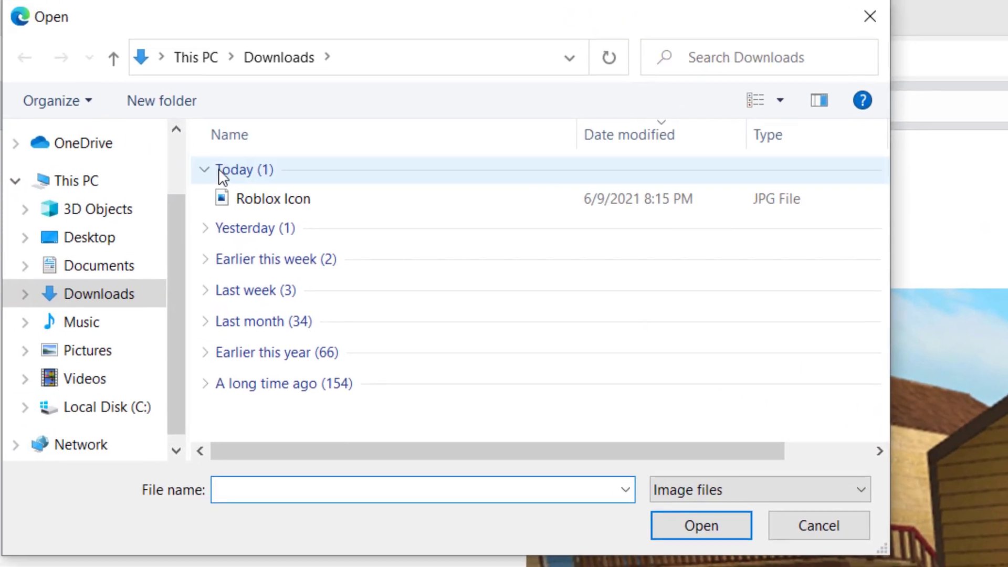
pyautogui.click(251, 201)
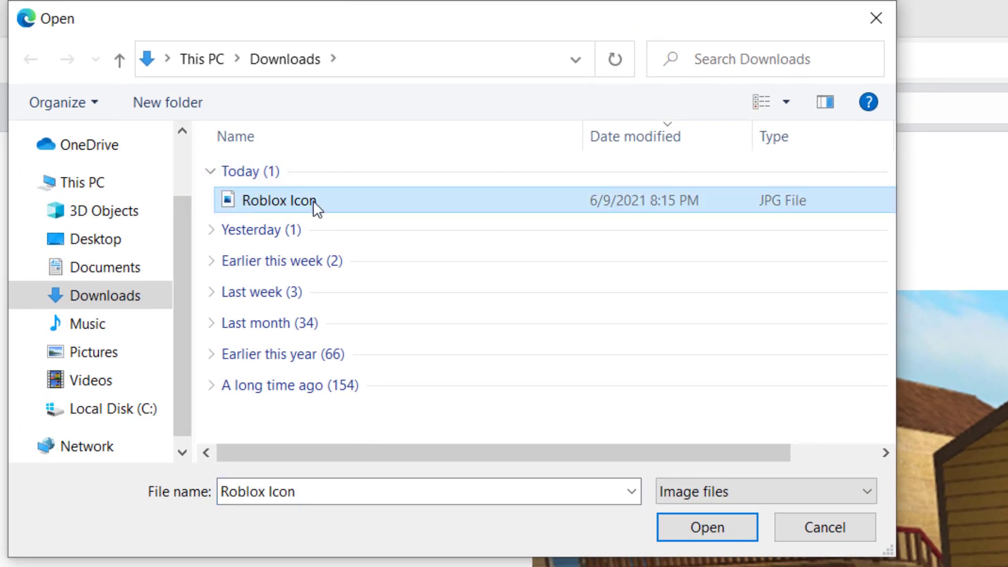
pyautogui.click(707, 526)
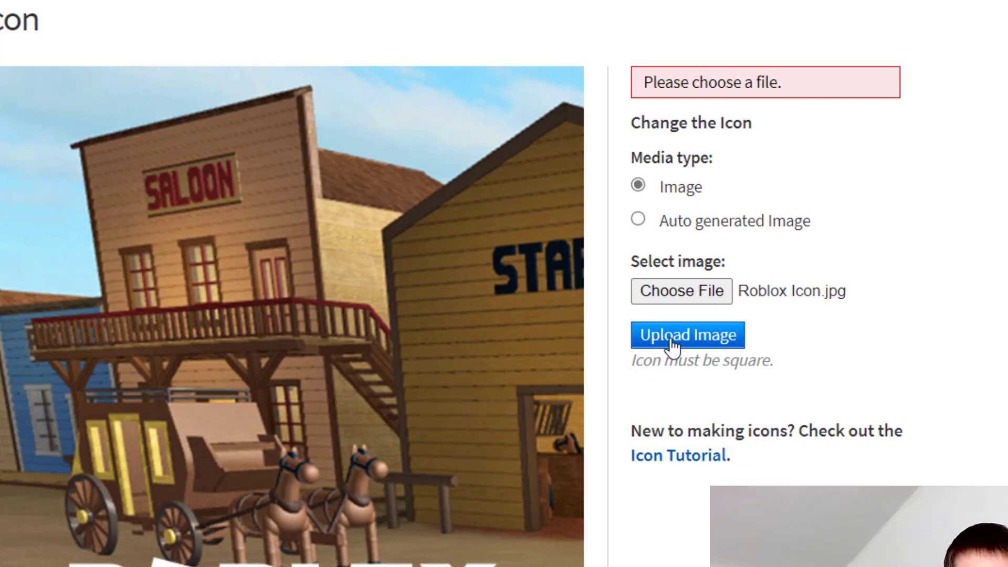
# Upload Roblox Icon.jpg and confirm it replaces the existing game icon
pyautogui.click(671, 346)
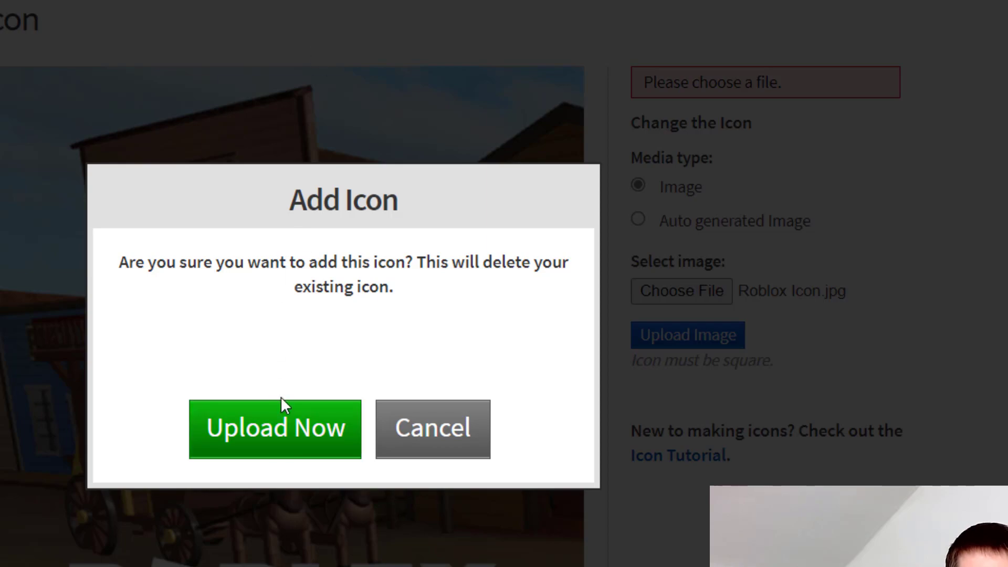
pyautogui.click(279, 424)
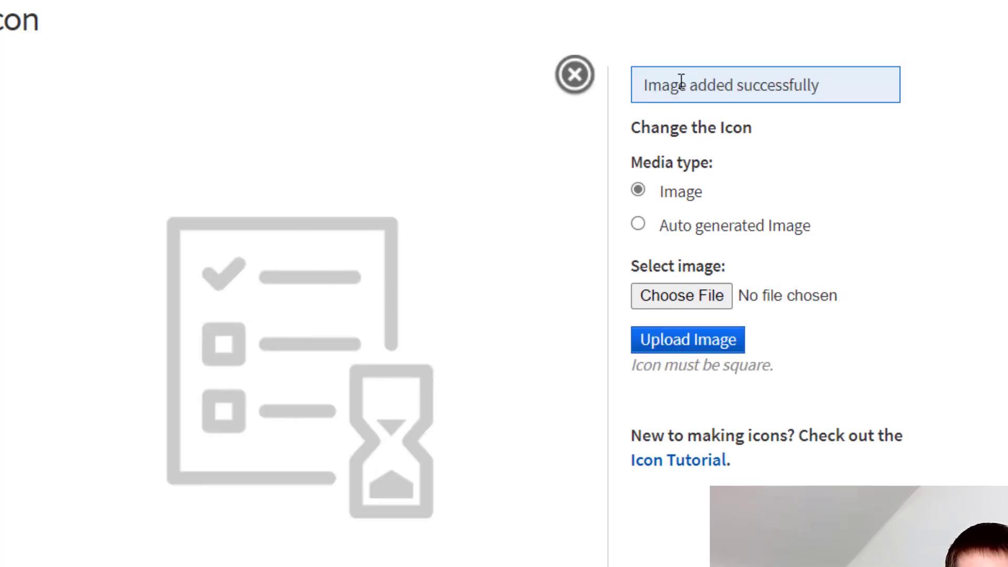
pyautogui.moveTo(660, 84); pyautogui.dragTo(817, 83)
pyautogui.click(387, 112)
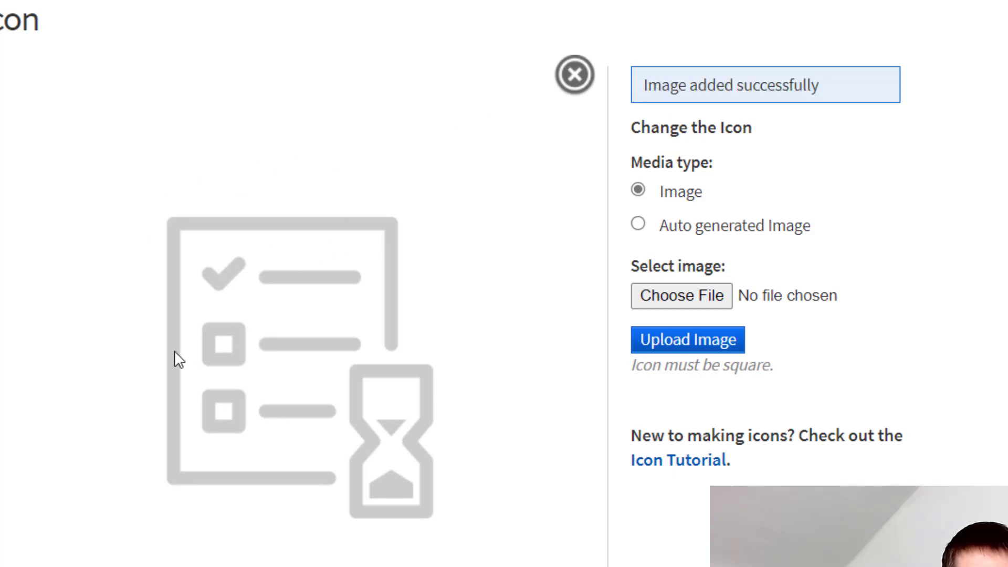
# Save the place settings, verify the new icon, and open the Icon Tutorial article
pyautogui.click(145, 528)
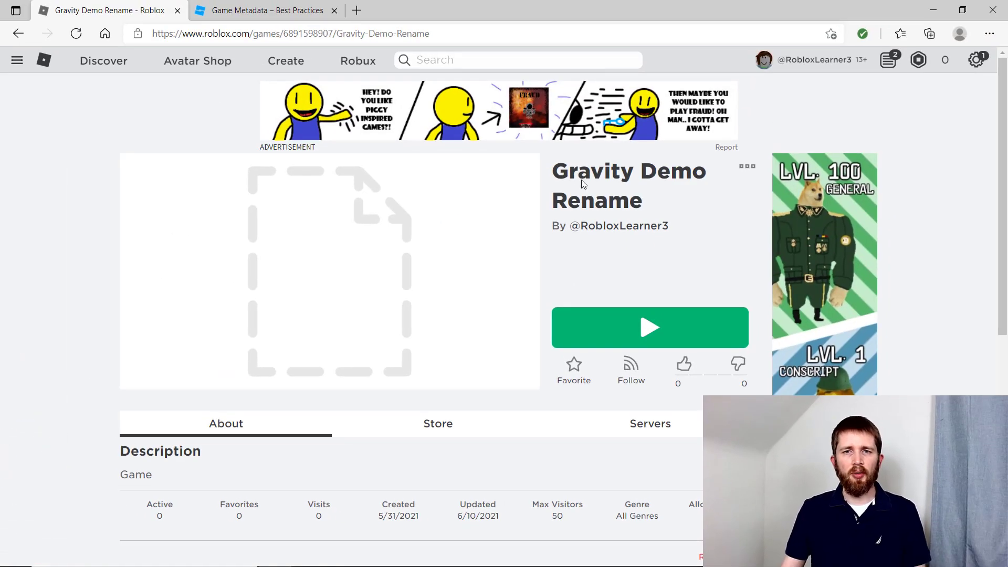
pyautogui.click(271, 62)
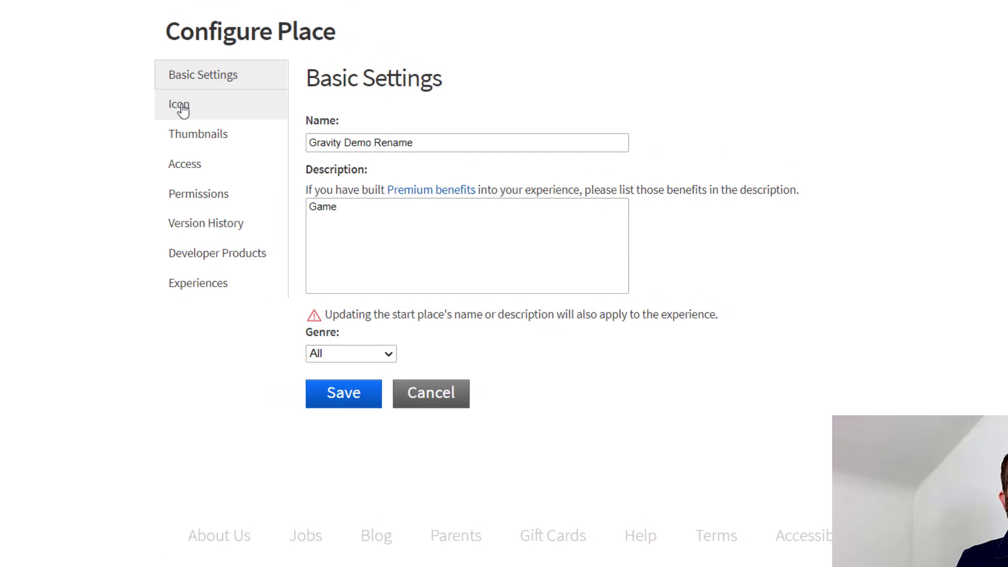
pyautogui.click(181, 107)
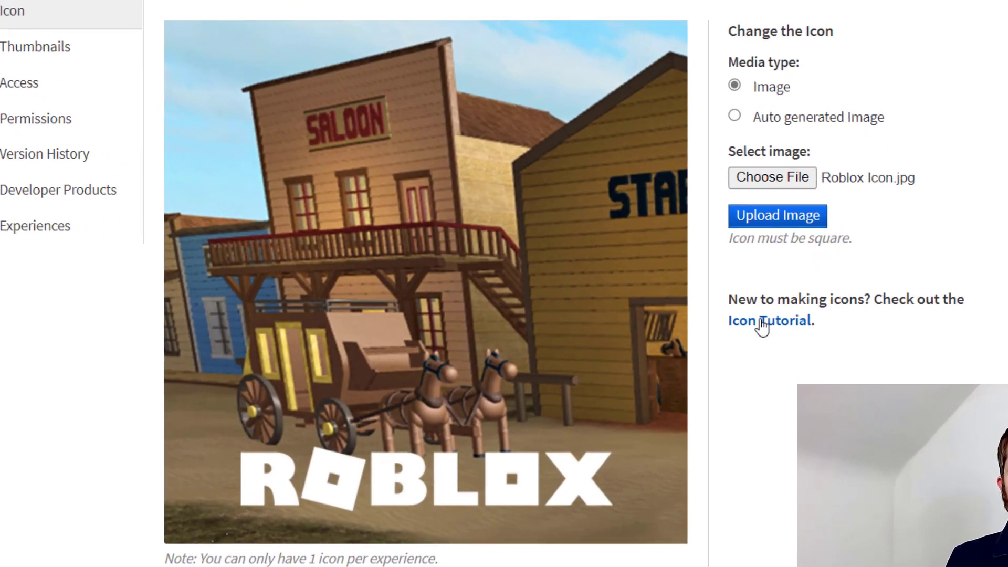
pyautogui.rightClick(808, 361)
pyautogui.click(835, 379)
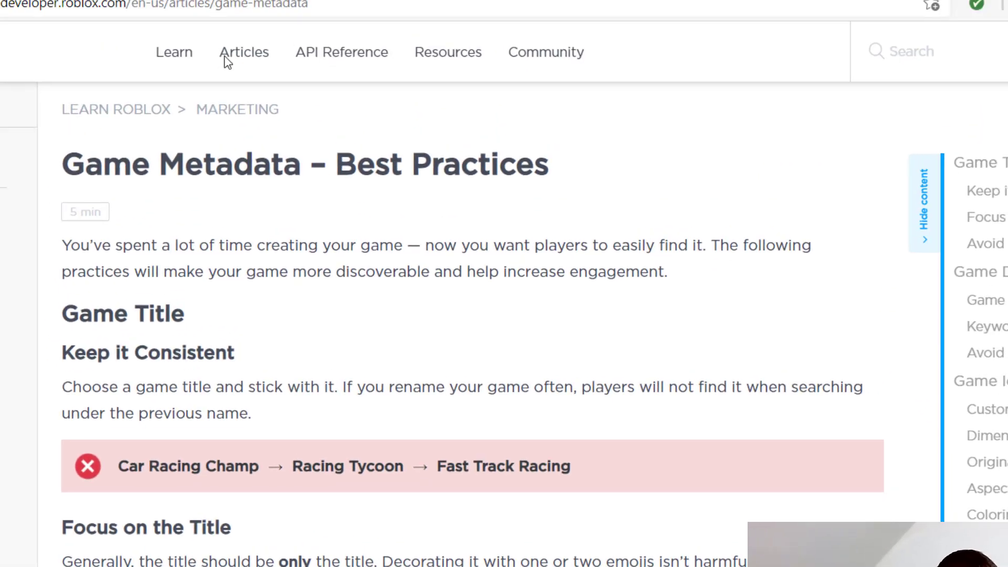
pyautogui.scroll(-10, 422, 401)
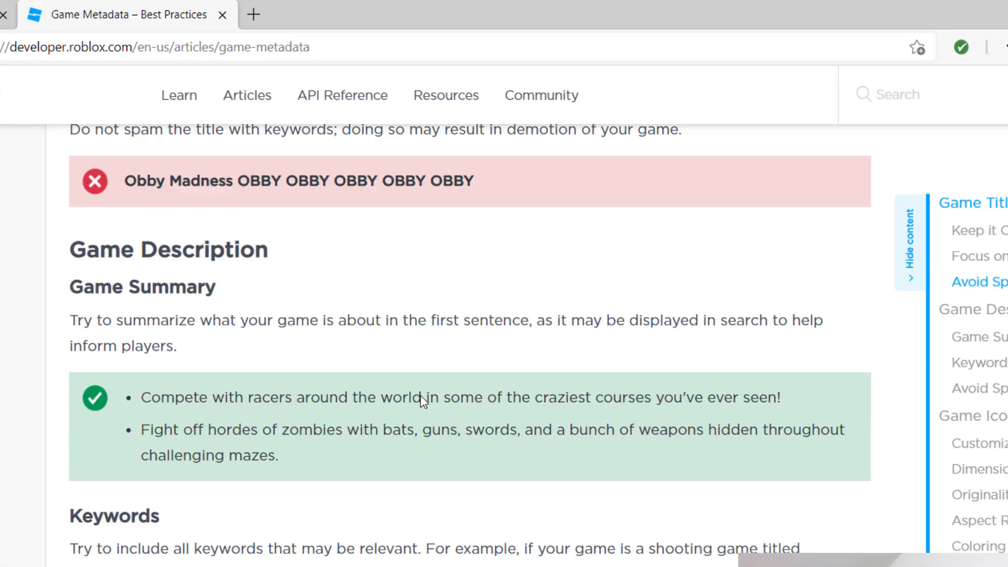
pyautogui.scroll(-15, 421, 402)
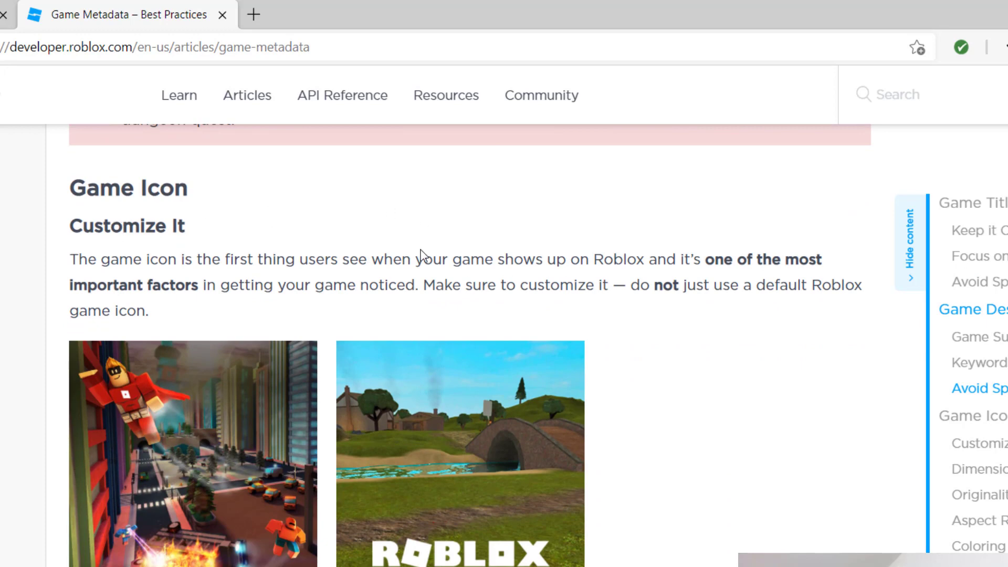
pyautogui.scroll(-8, 613, 259)
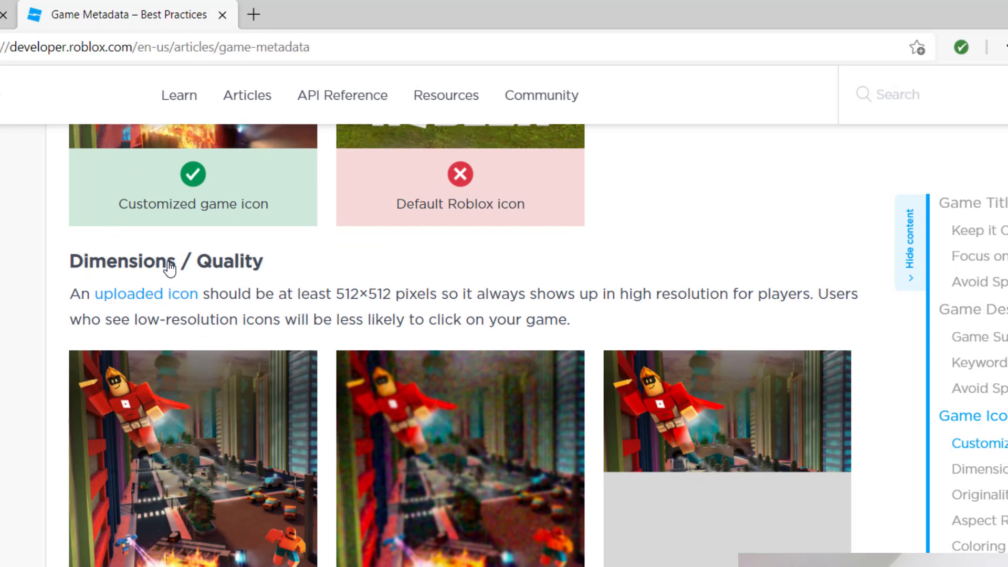
pyautogui.scroll(-2, 152, 231)
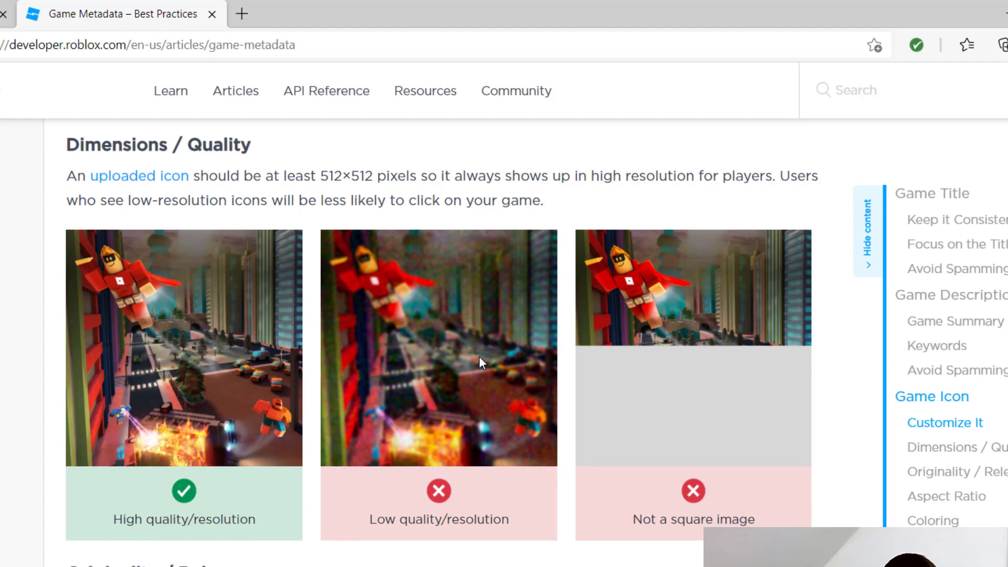
pyautogui.scroll(-7, 477, 357)
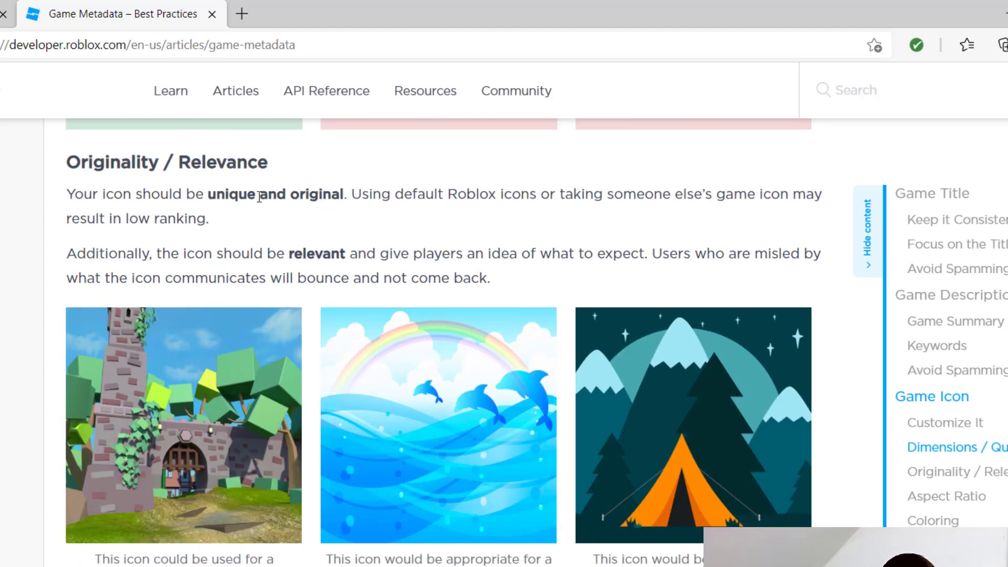
pyautogui.scroll(-7, 283, 232)
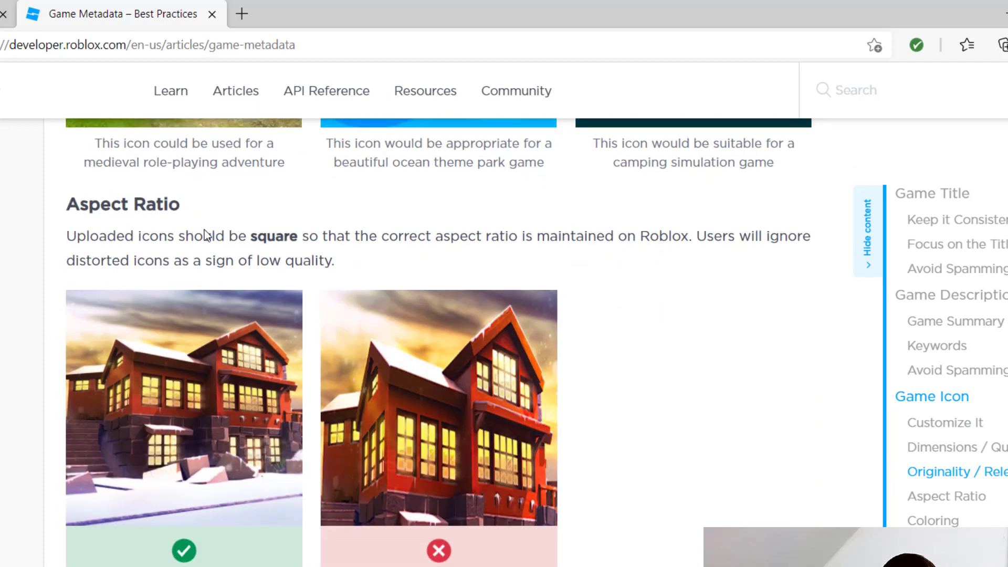
pyautogui.scroll(-4, 275, 442)
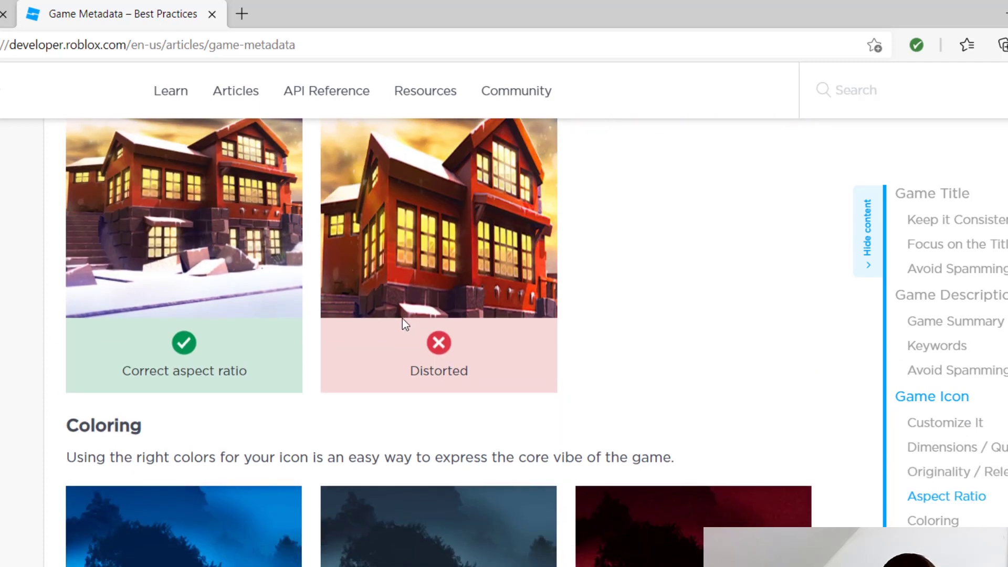
pyautogui.scroll(-8, 402, 318)
pyautogui.scroll(2, 239, 242)
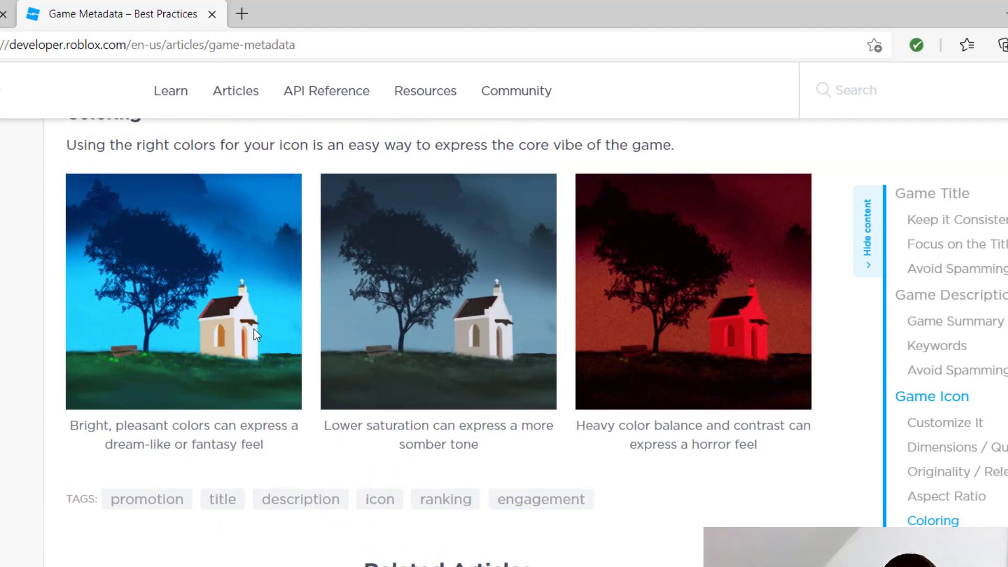
pyautogui.scroll(-2, 257, 326)
pyautogui.scroll(10, 266, 322)
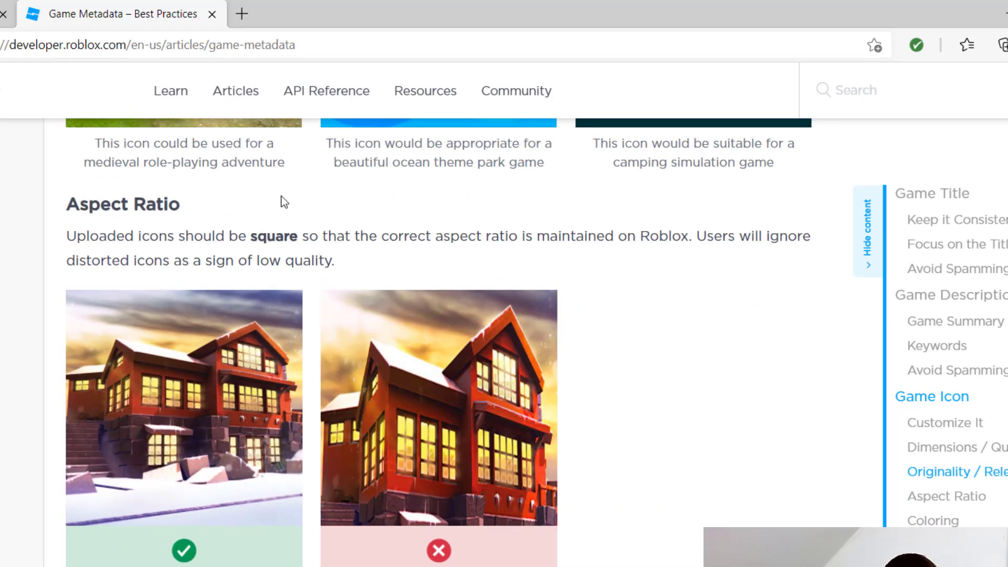
pyautogui.scroll(13, 238, 285)
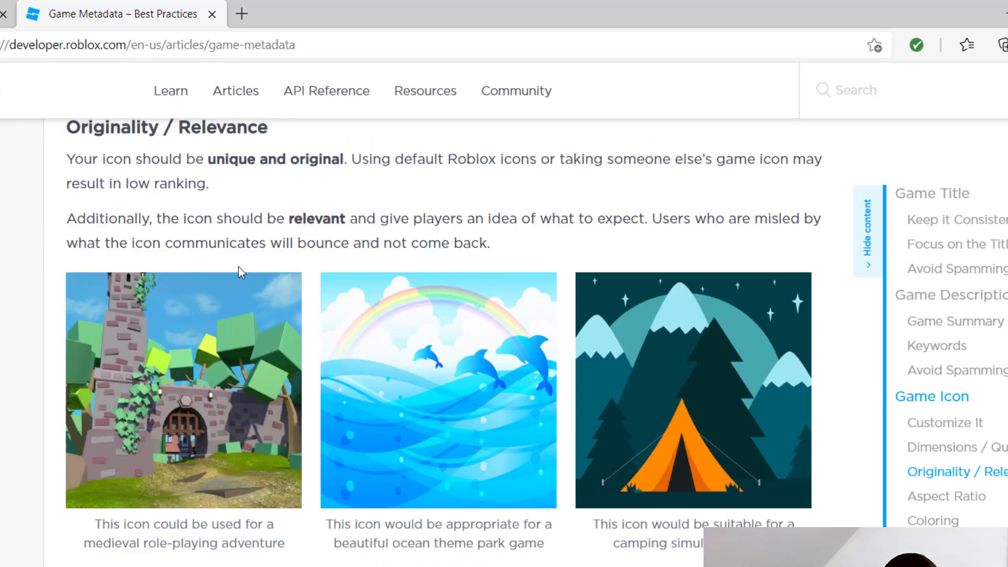
pyautogui.scroll(3, 244, 258)
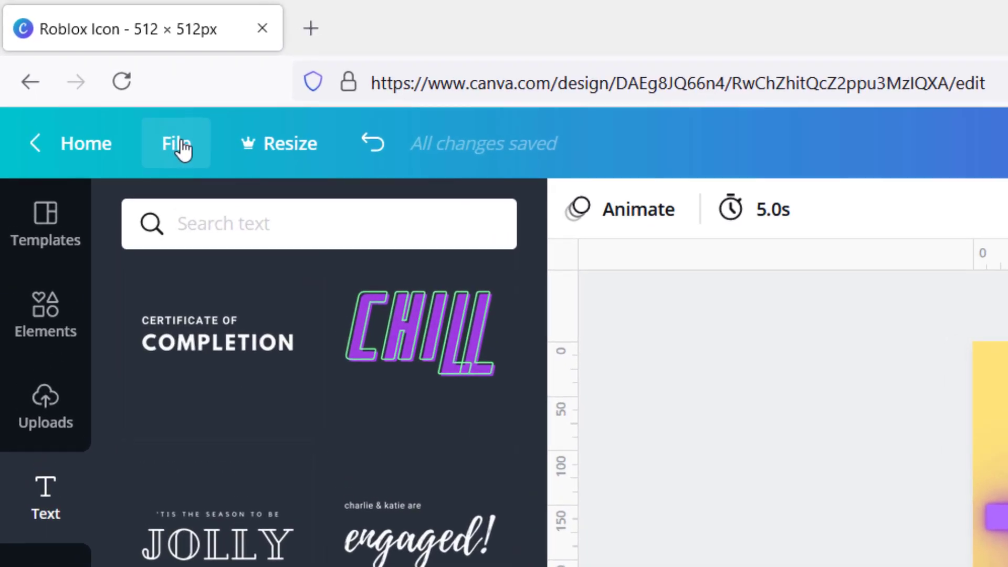
# Create a new custom-size Canva design of 512 × 512 px
pyautogui.click(112, 93)
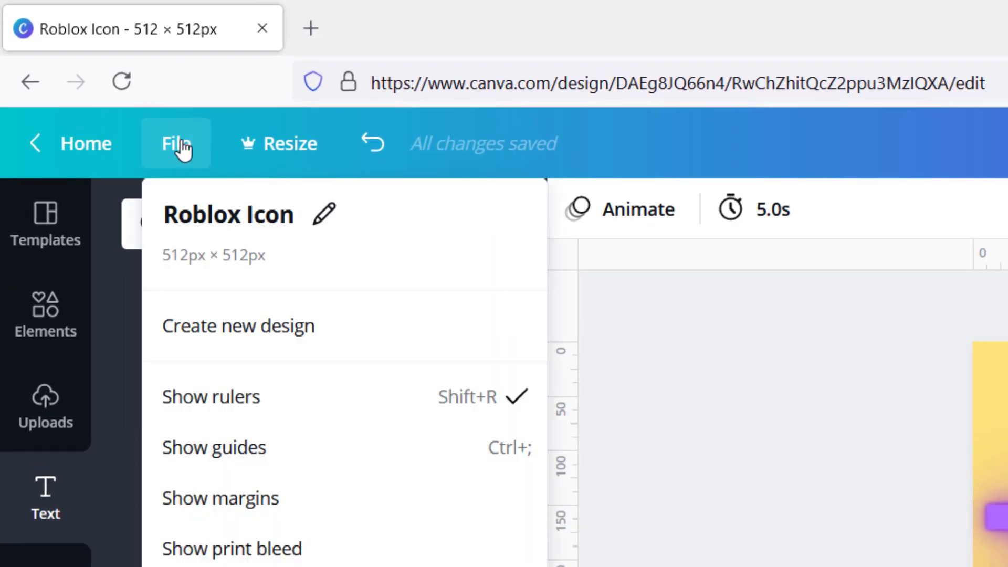
pyautogui.click(253, 327)
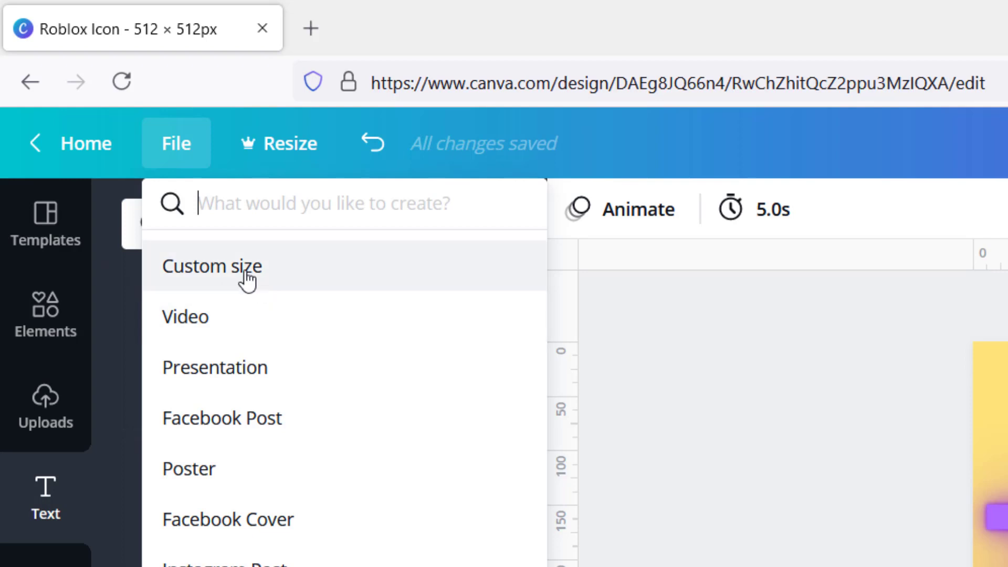
pyautogui.click(246, 280)
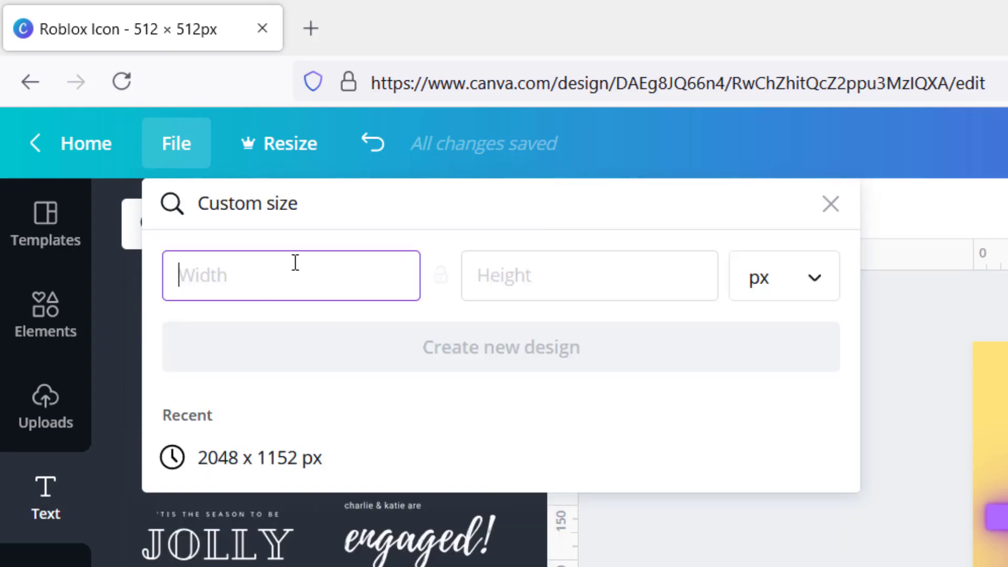
pyautogui.write('512')
pyautogui.click(534, 278)
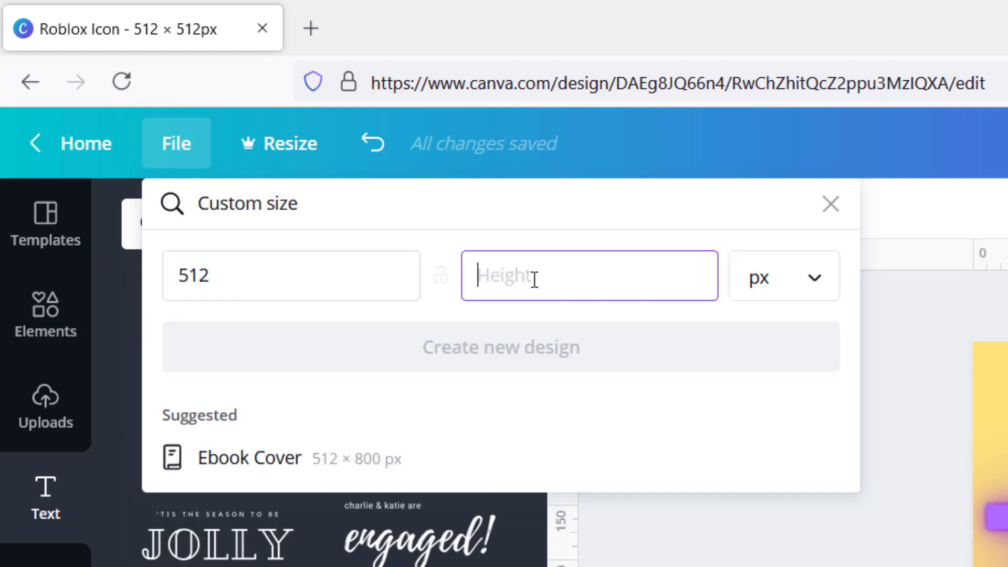
pyautogui.write('512')
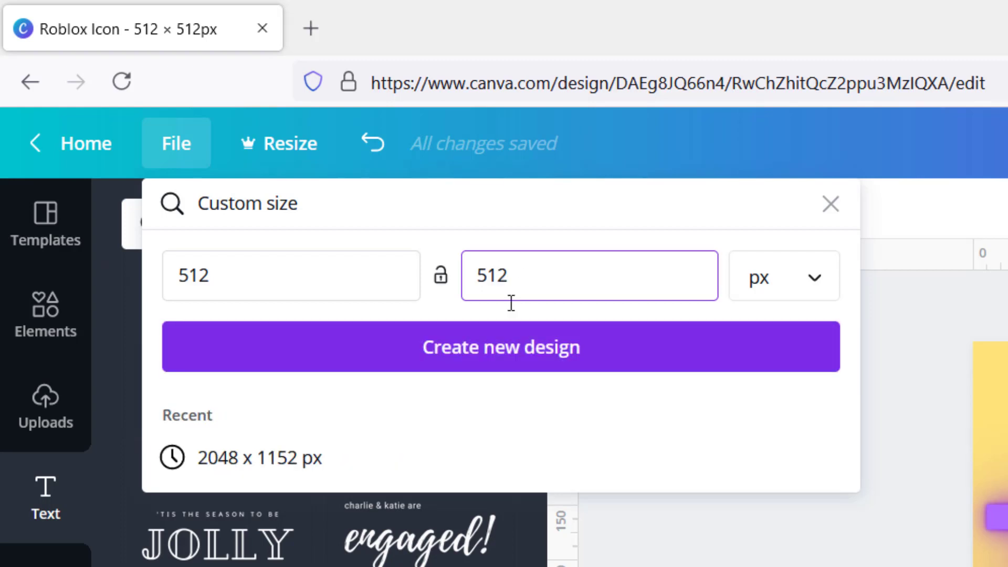
pyautogui.click(523, 348)
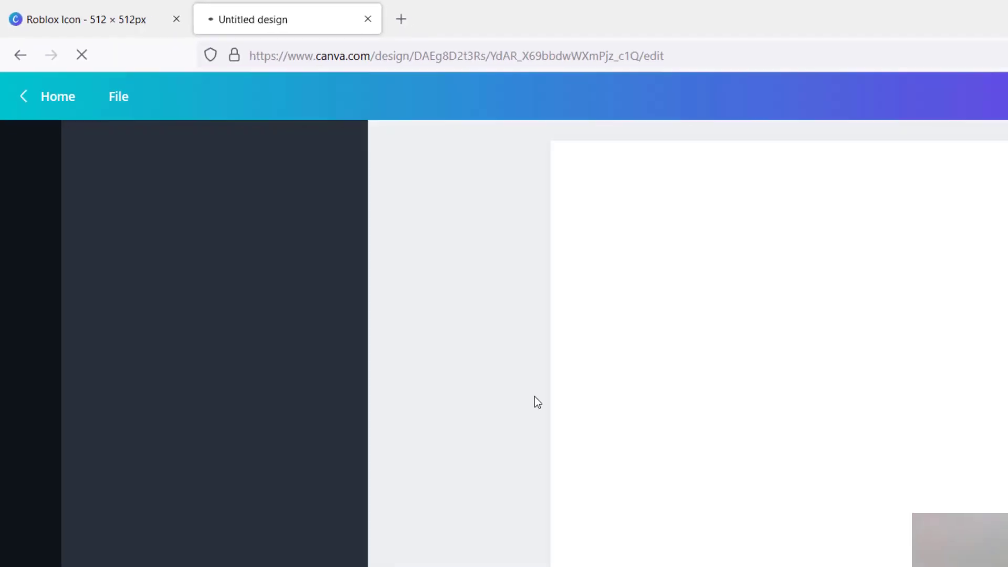